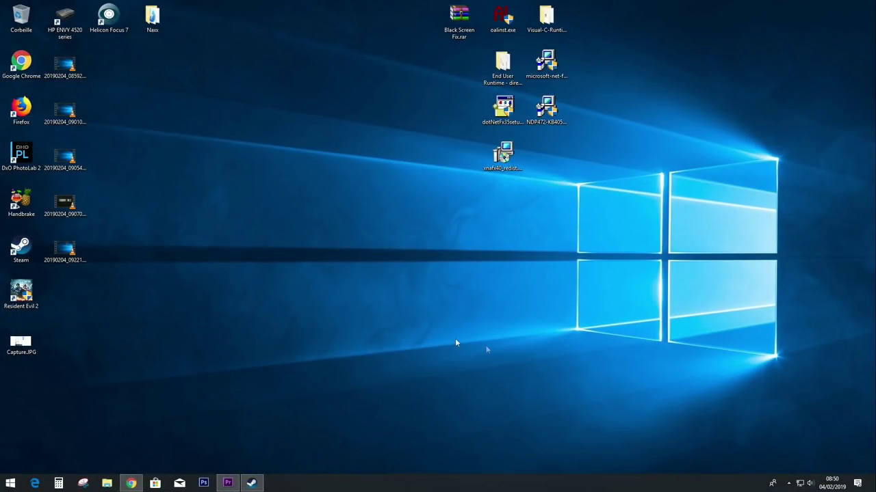
Examine the applications and background processes running on the computer in Task Manager, and close it
{"action": "right_click", "coordinate": [471, 485]}
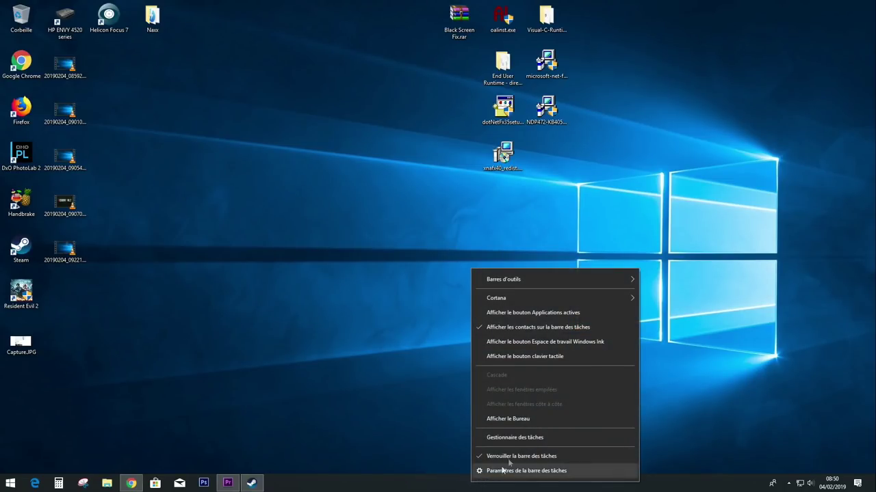
{"action": "left_click", "coordinate": [524, 438]}
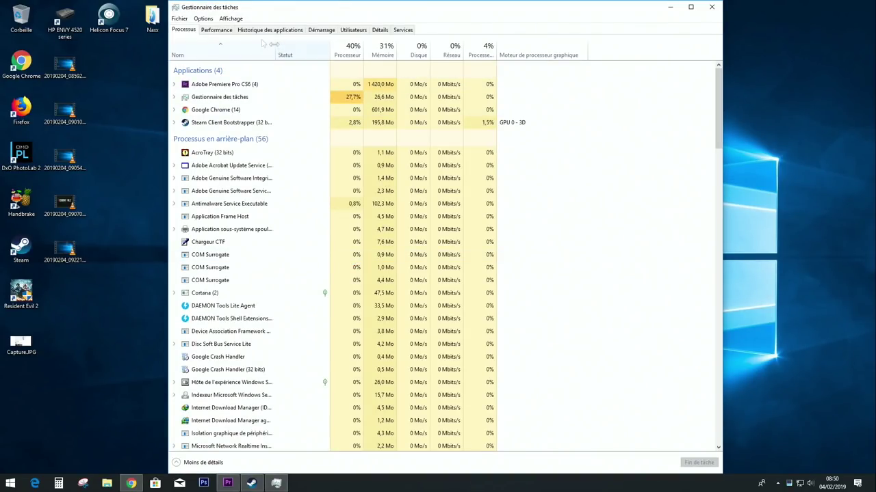
{"action": "scroll", "coordinate": [240, 195], "scroll_direction": "down", "scroll_amount": 2}
{"action": "scroll", "coordinate": [240, 195], "scroll_direction": "down", "scroll_amount": 5}
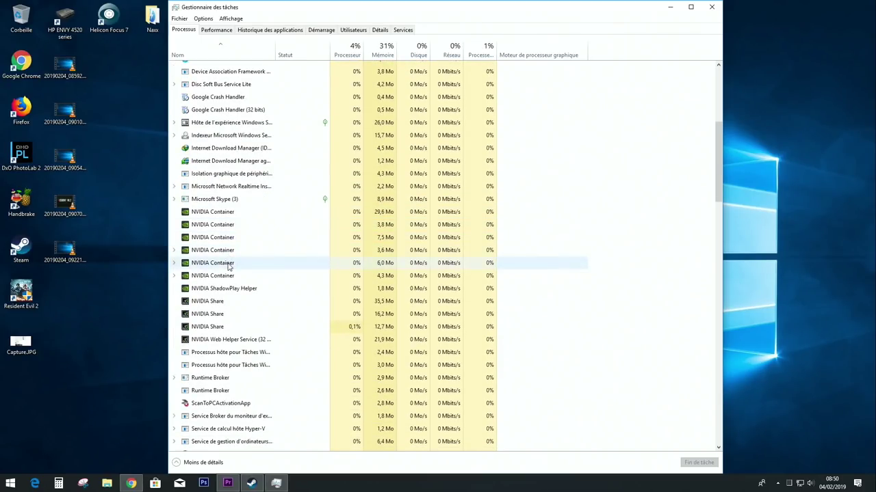
{"action": "scroll", "coordinate": [229, 246], "scroll_direction": "down", "scroll_amount": 2}
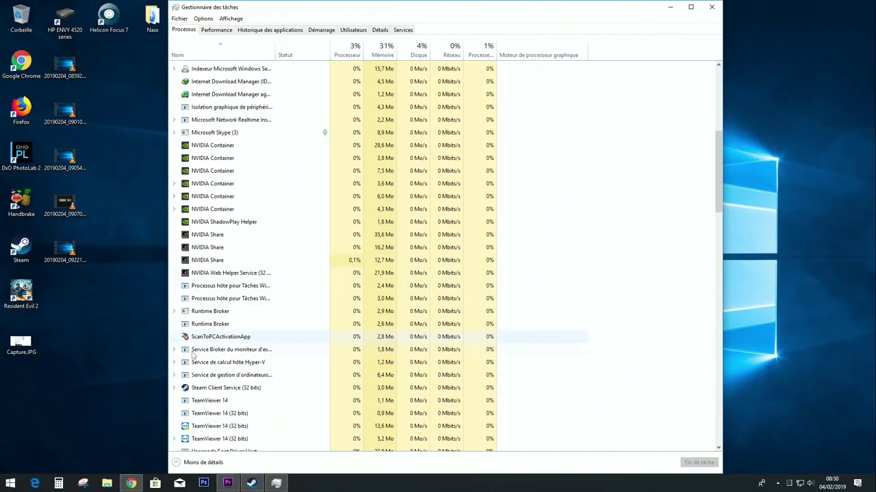
{"action": "scroll", "coordinate": [216, 275], "scroll_direction": "down", "scroll_amount": 9}
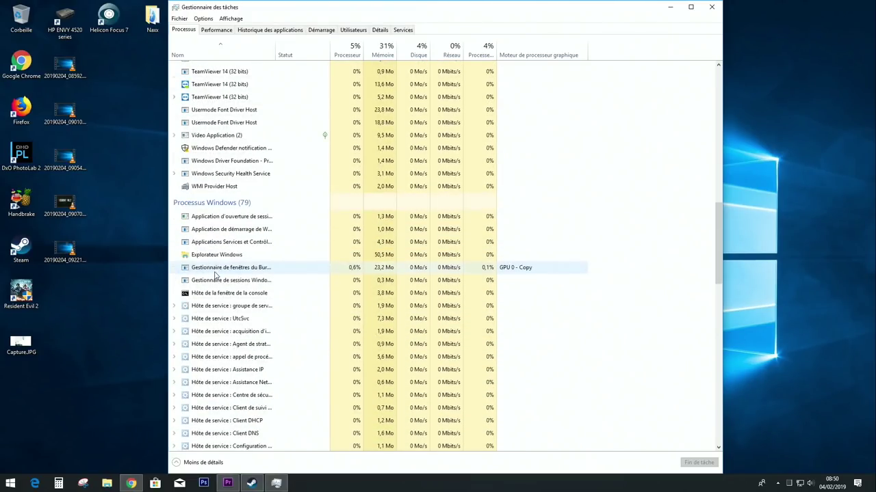
{"action": "scroll", "coordinate": [215, 274], "scroll_direction": "down", "scroll_amount": 15}
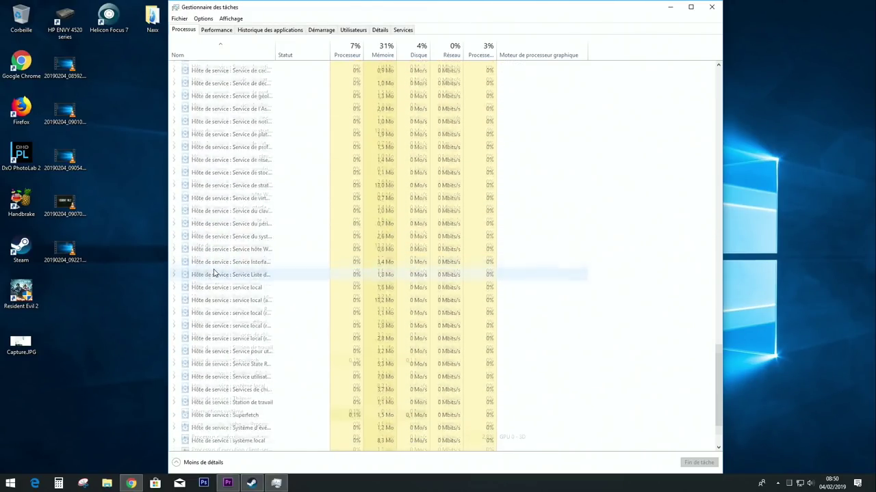
{"action": "scroll", "coordinate": [214, 273], "scroll_direction": "down", "scroll_amount": 3}
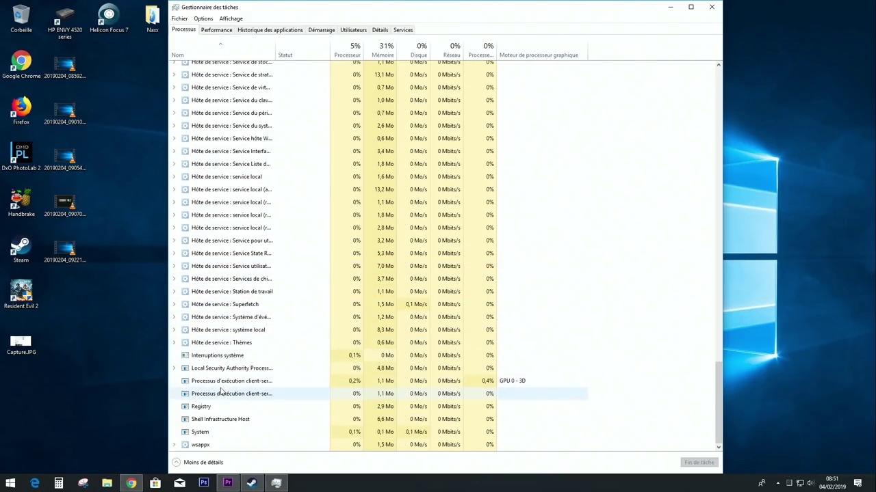
{"action": "left_click", "coordinate": [713, 8]}
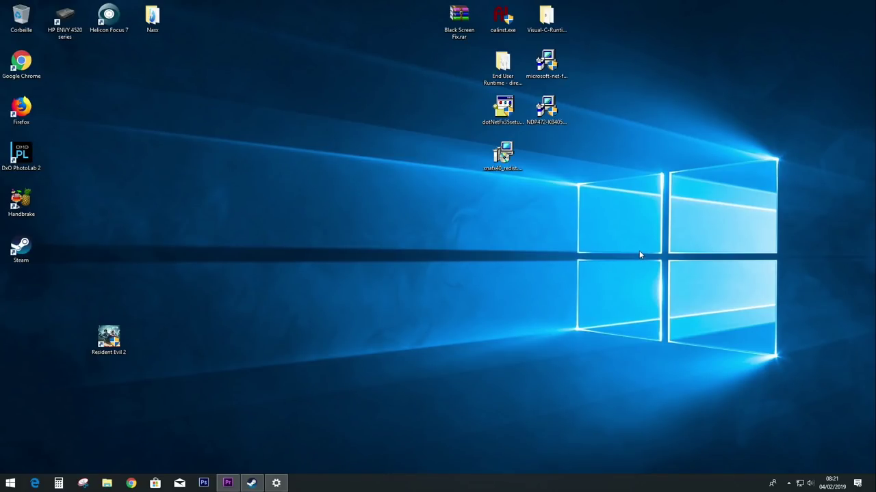
Check the Windows Update status in the Windows settings, and close the settings window
{"action": "left_click", "coordinate": [276, 483]}
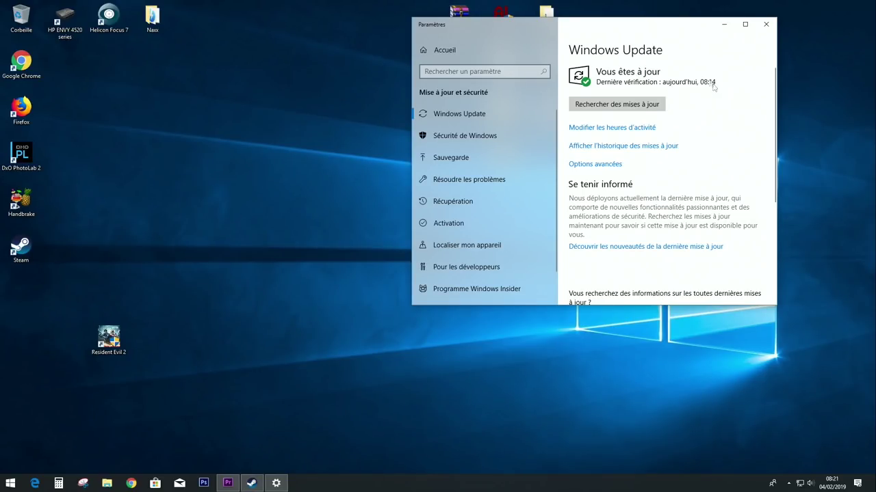
{"action": "left_click", "coordinate": [767, 25]}
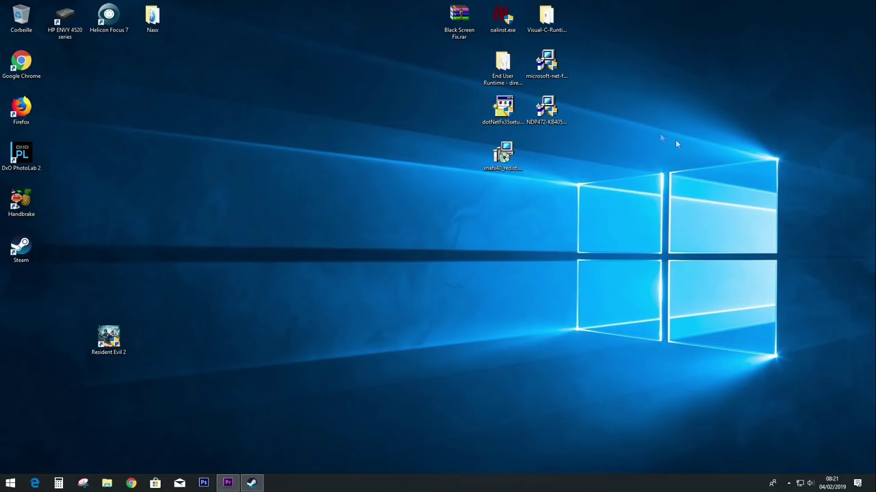
View the contents of the Black Screen Fix.rar archive on the desktop, and close it
{"action": "left_click", "coordinate": [465, 26]}
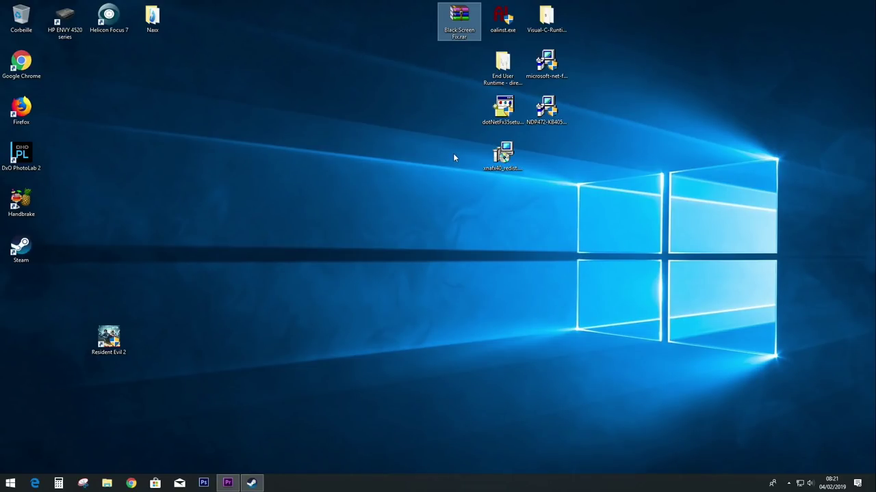
{"action": "double_click", "coordinate": [461, 23]}
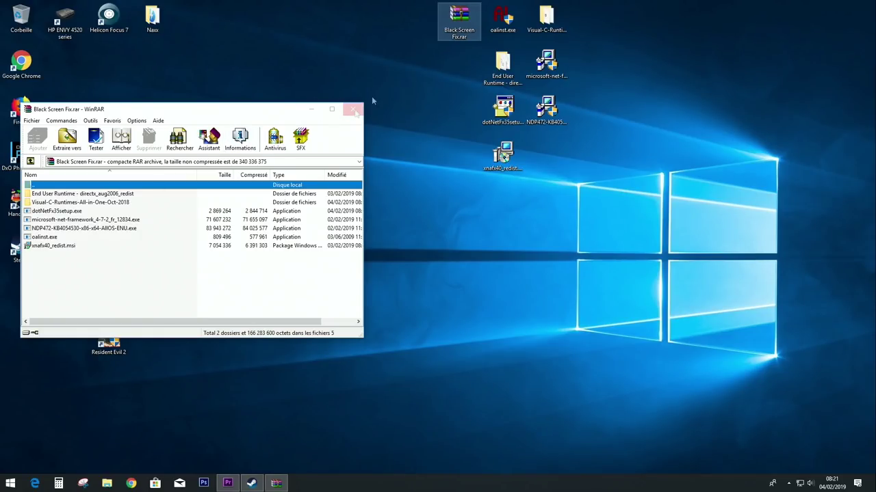
{"action": "left_click", "coordinate": [353, 110]}
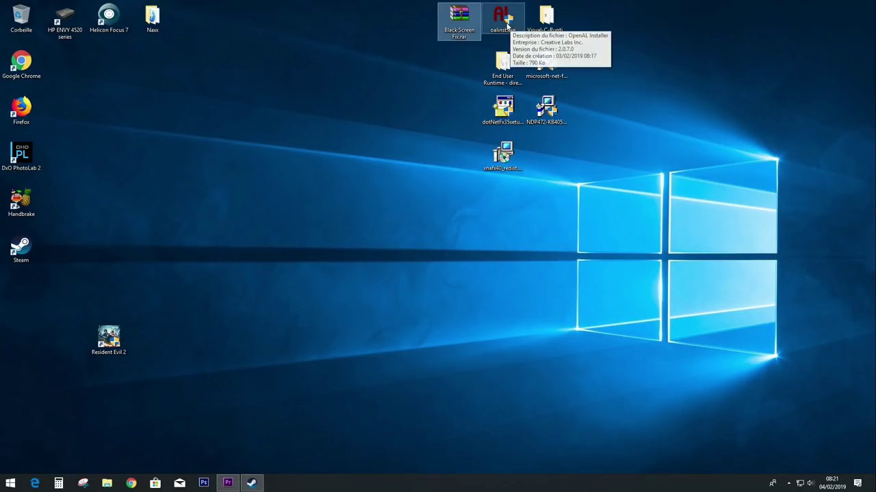
Install OpenAL from oalinst.exe on the desktop, accepting its license
{"action": "double_click", "coordinate": [508, 26]}
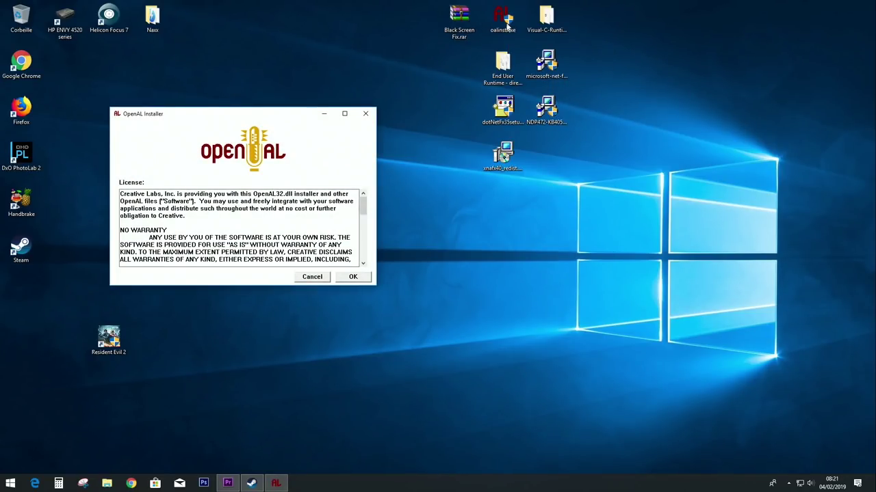
{"action": "left_click", "coordinate": [359, 278]}
{"action": "left_click", "coordinate": [454, 266]}
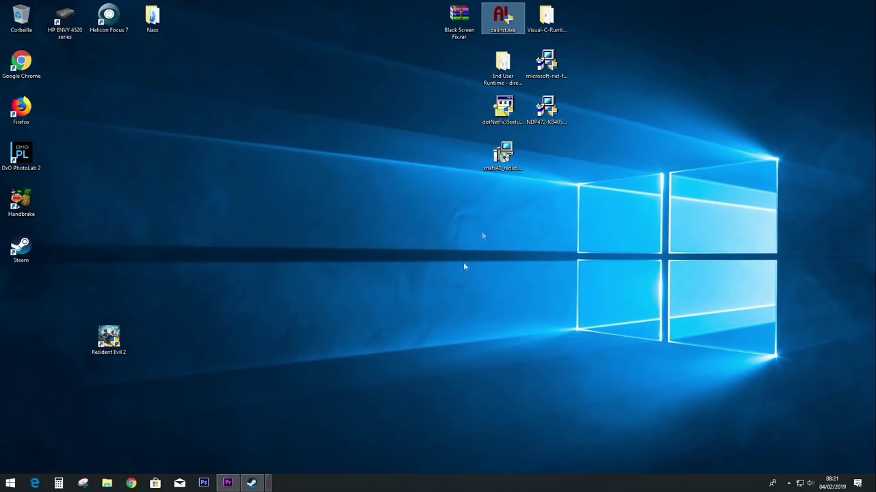
View the setup options of vcredist2013_x64.exe in the Visual-C-Runtimes-All-in-One-Oct-2018 folder, and exit the setup without modifying the installation
{"action": "double_click", "coordinate": [546, 19]}
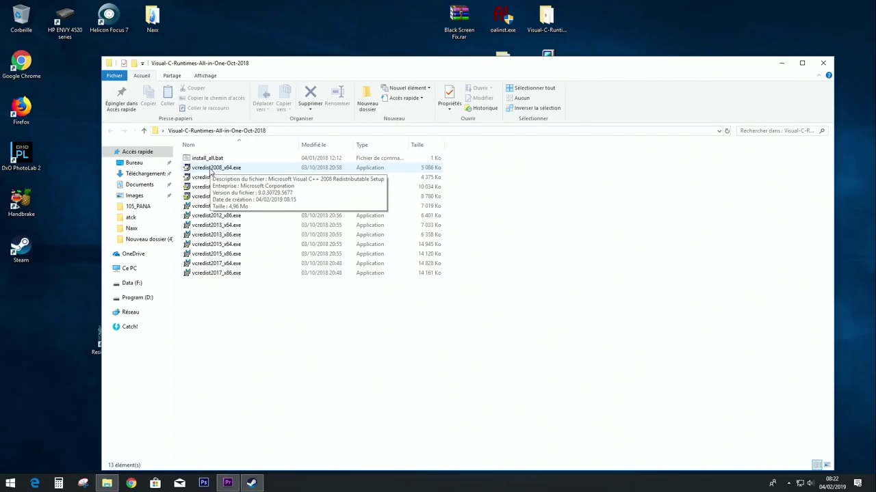
{"action": "double_click", "coordinate": [220, 226]}
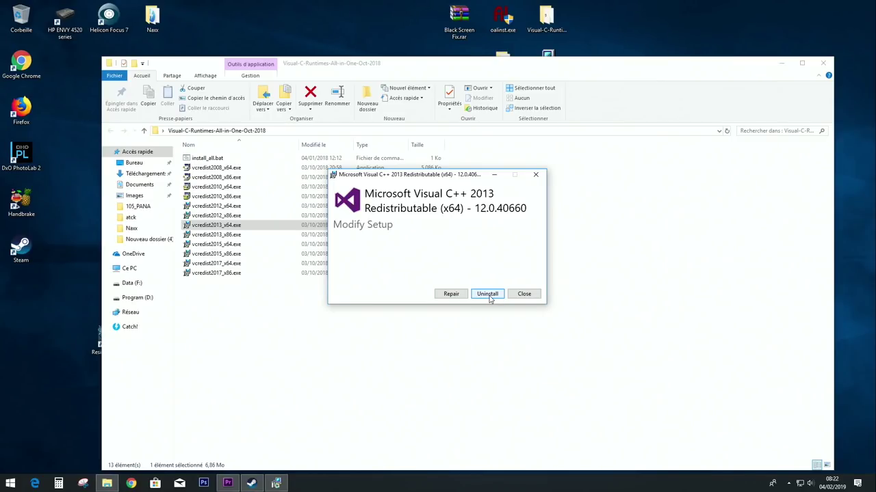
{"action": "left_click", "coordinate": [534, 297]}
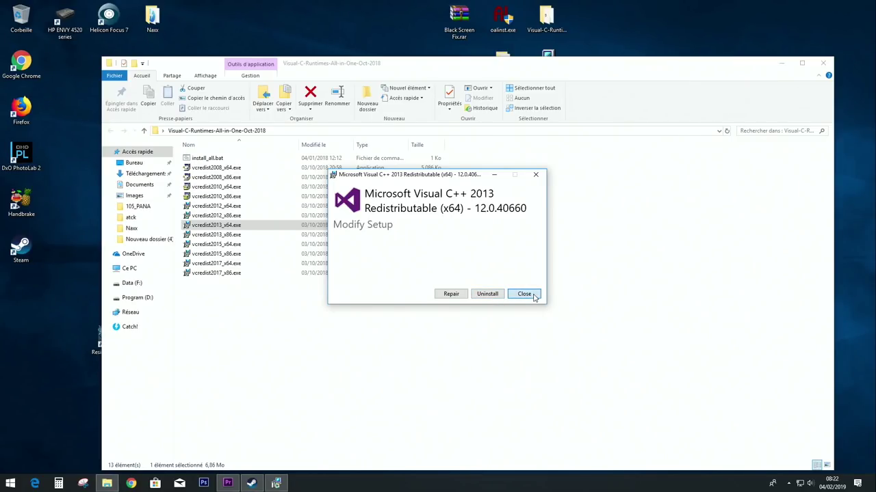
{"action": "left_click", "coordinate": [462, 271]}
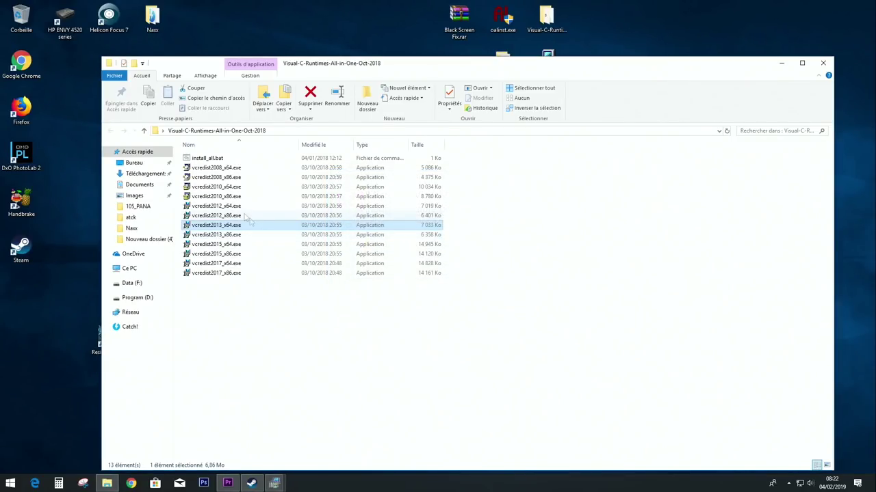
View the maintenance options of the vcredist2008_x64.exe setup, and cancel out of it without repairing or uninstalling
{"action": "double_click", "coordinate": [219, 174]}
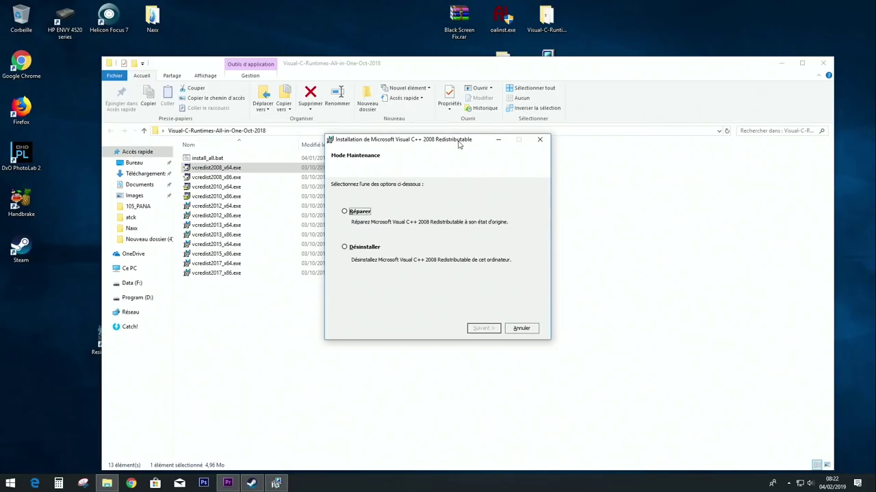
{"action": "left_click", "coordinate": [522, 328]}
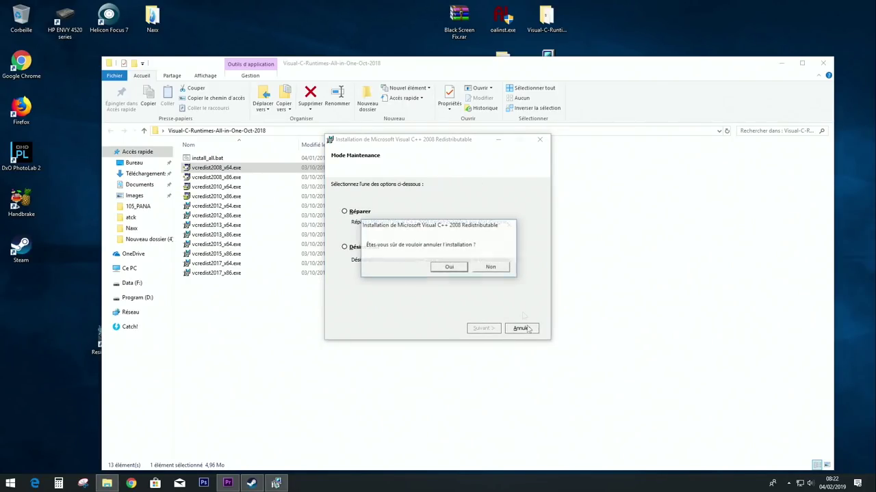
{"action": "left_click", "coordinate": [450, 270]}
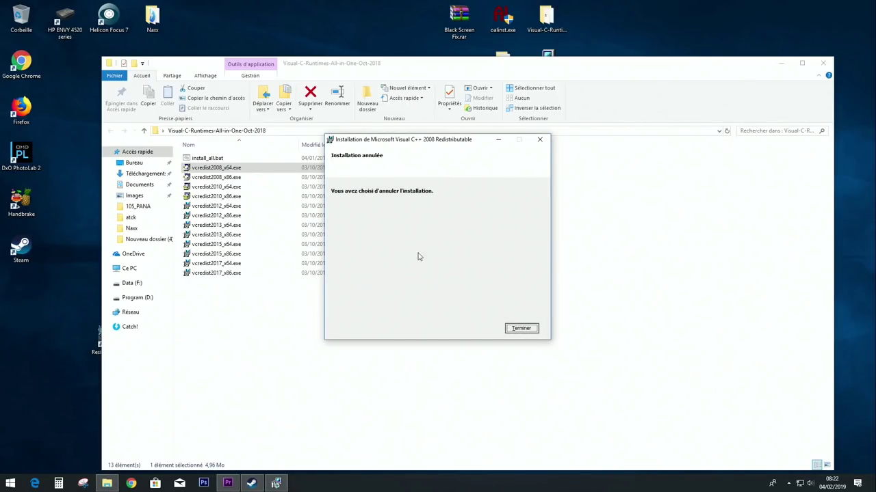
{"action": "left_click", "coordinate": [516, 329]}
Look up the run-as-administrator option for vcredist2008_x64.exe without running it, and close the Visual C++ runtimes folder
{"action": "left_click_drag", "start_coordinate": [602, 68], "coordinate": [627, 39]}
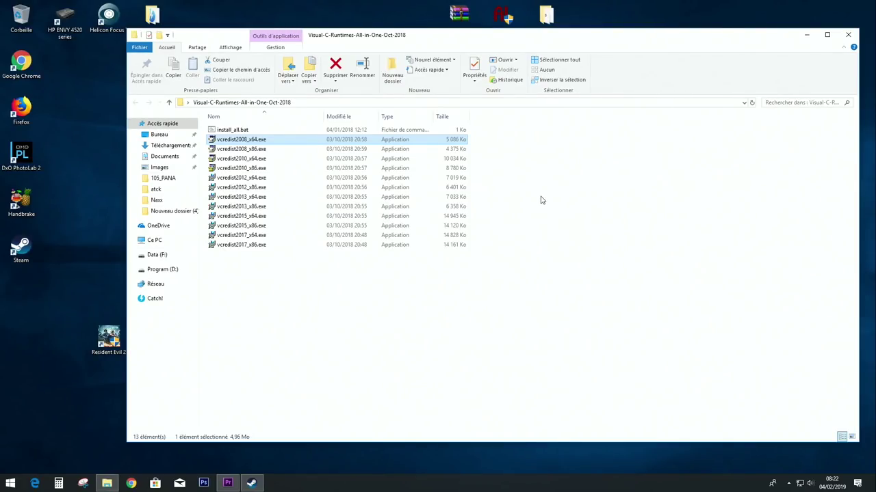
{"action": "mouse_move", "coordinate": [242, 145]}
{"action": "right_click", "coordinate": [241, 145]}
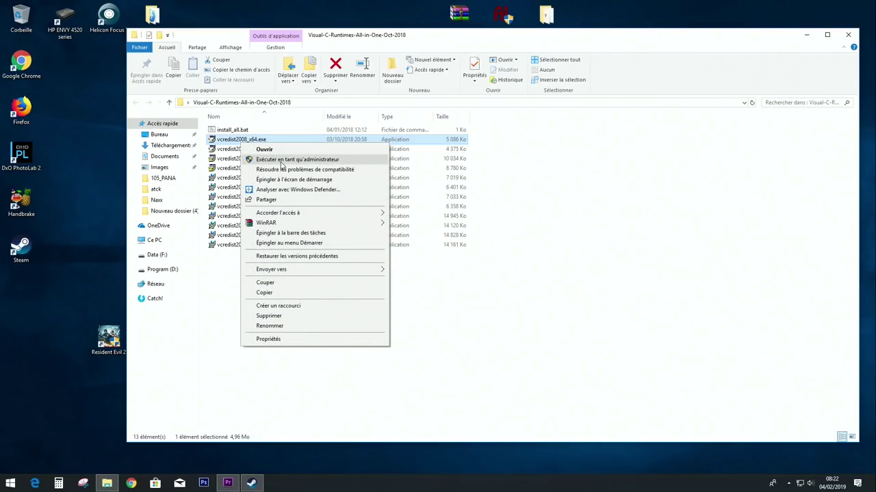
{"action": "left_click", "coordinate": [575, 244]}
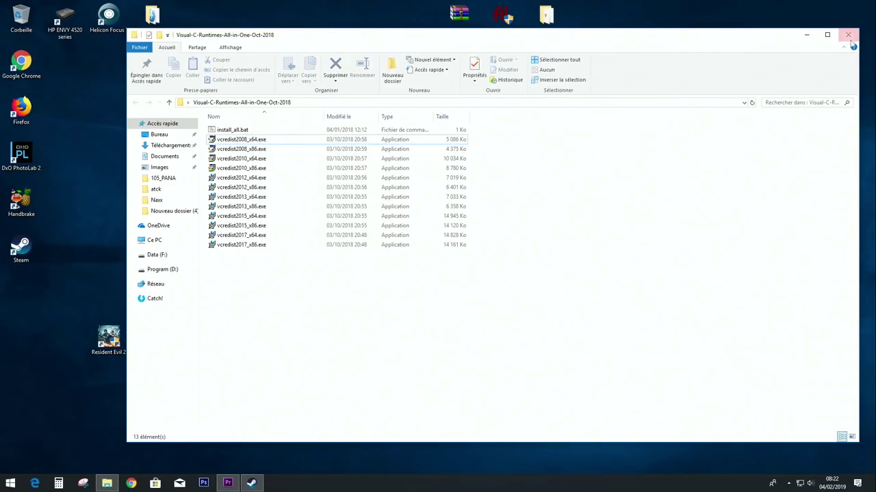
{"action": "left_click", "coordinate": [849, 34]}
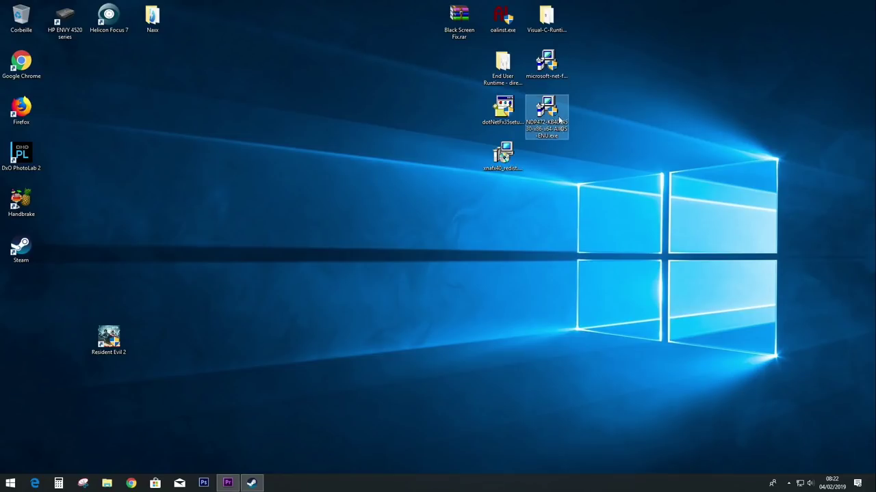
Inspect the NDP472 .NET Framework installer on the desktop, review the installers in the Visual C++ runtimes folder, and close the folder
{"action": "left_click", "coordinate": [554, 136]}
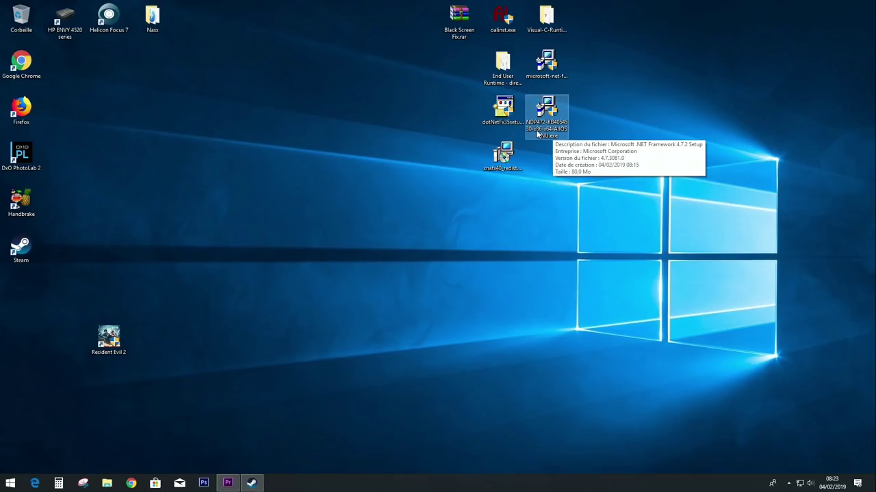
{"action": "double_click", "coordinate": [547, 17]}
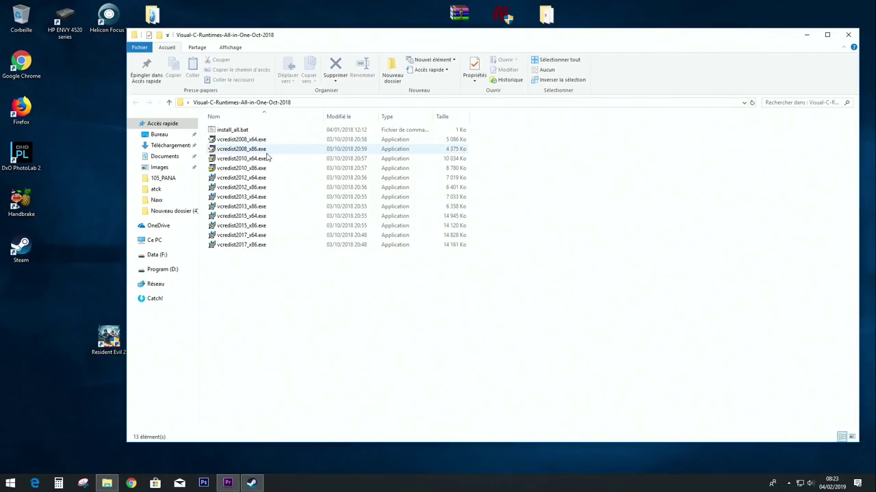
{"action": "mouse_move", "coordinate": [266, 156]}
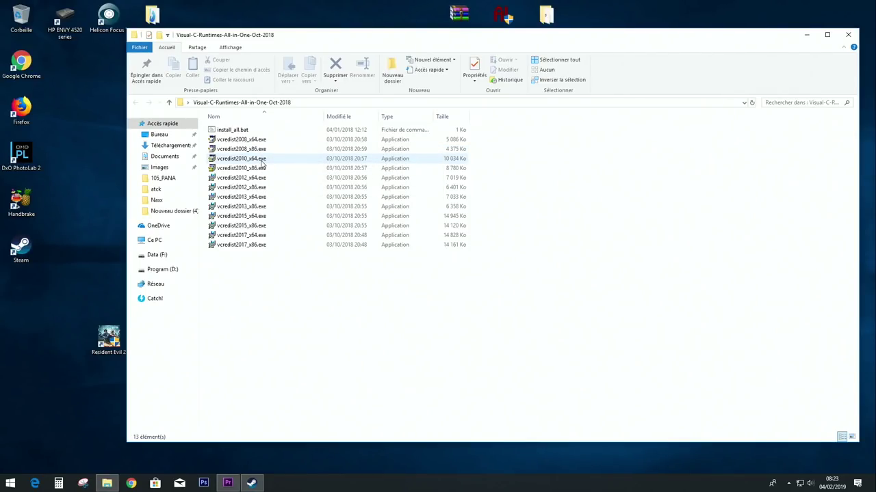
{"action": "left_click", "coordinate": [844, 39]}
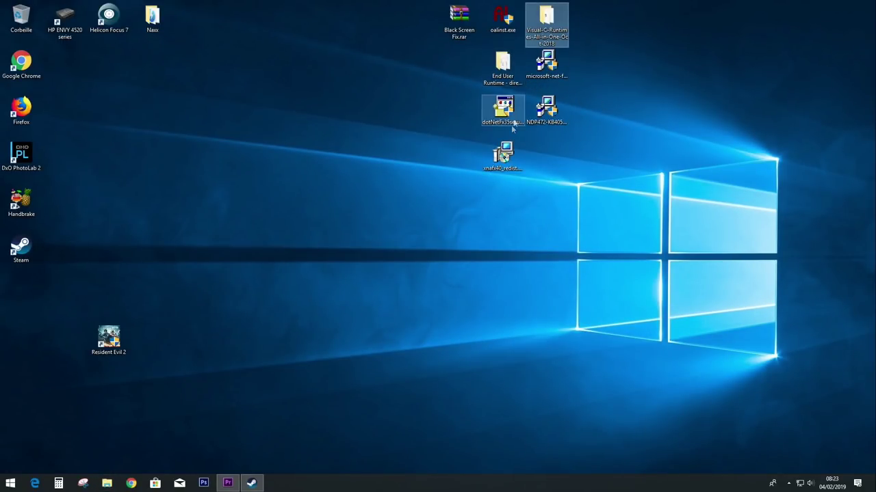
Run xnafx40_redist.msi to view the XNA Framework Redistributable 4.0 repair and remove options, and cancel the setup
{"action": "left_click", "coordinate": [503, 157]}
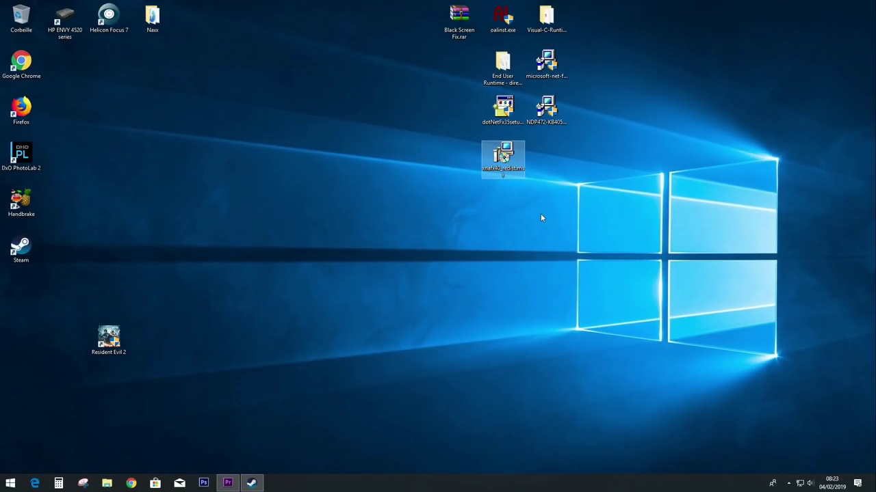
{"action": "double_click", "coordinate": [504, 163]}
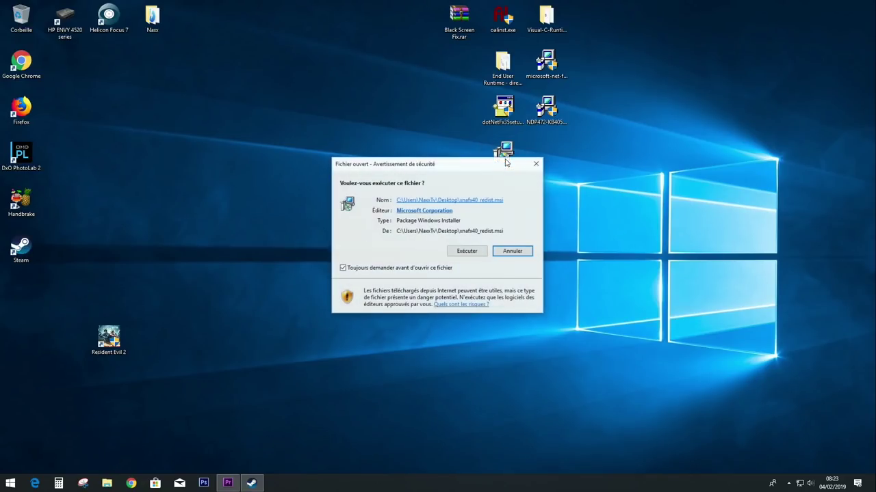
{"action": "left_click", "coordinate": [467, 251]}
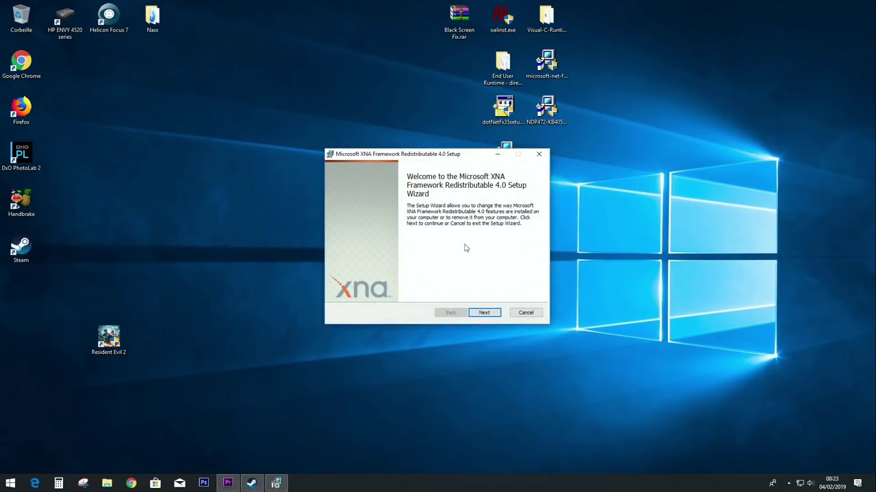
{"action": "left_click", "coordinate": [484, 312]}
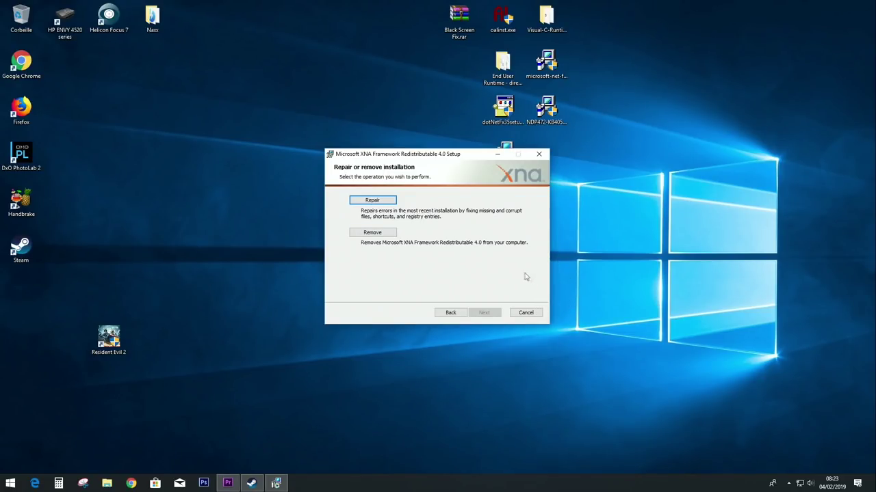
{"action": "left_click", "coordinate": [526, 313]}
{"action": "left_click", "coordinate": [420, 92]}
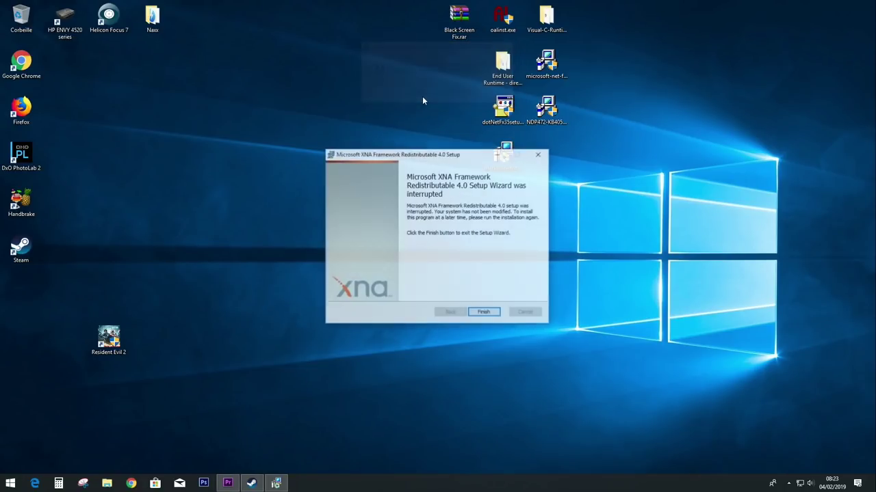
Exit the interrupted XNA Framework setup and inspect the file details of dotNetFx35setup.exe on the desktop
{"action": "left_click", "coordinate": [484, 313]}
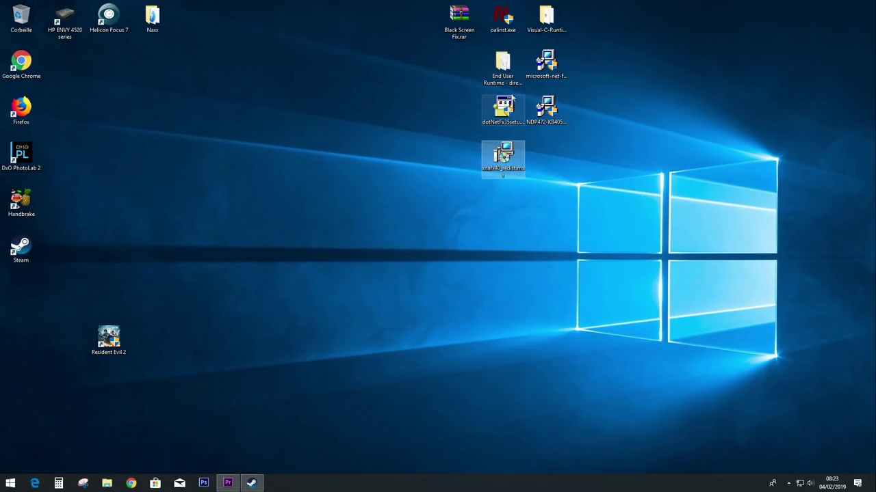
{"action": "left_click", "coordinate": [503, 109]}
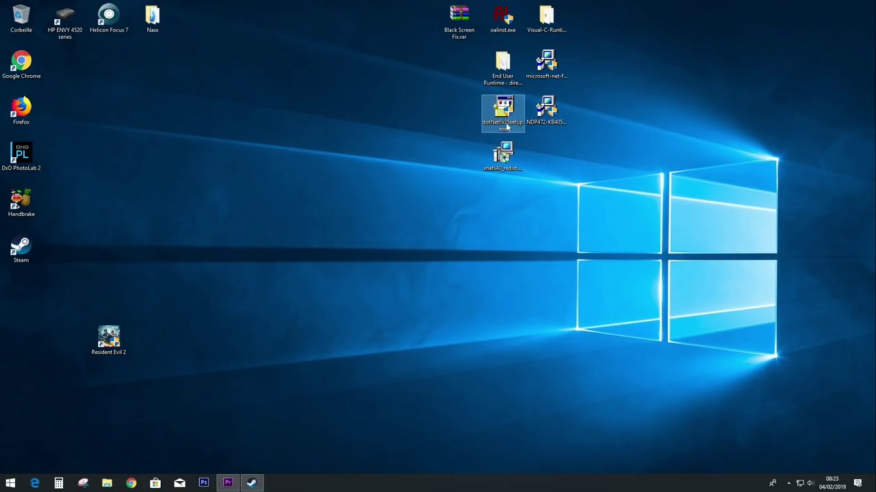
{"action": "mouse_move", "coordinate": [509, 130]}
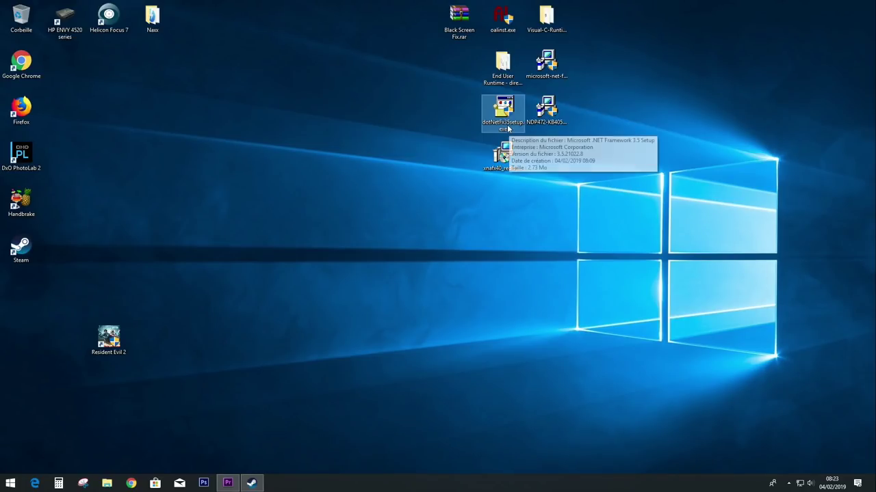
{"action": "left_click", "coordinate": [630, 195]}
Locate DXSETUP.exe in the End User Runtime - directx_aug2006_redist folder without running it, and close the folder
{"action": "double_click", "coordinate": [502, 64]}
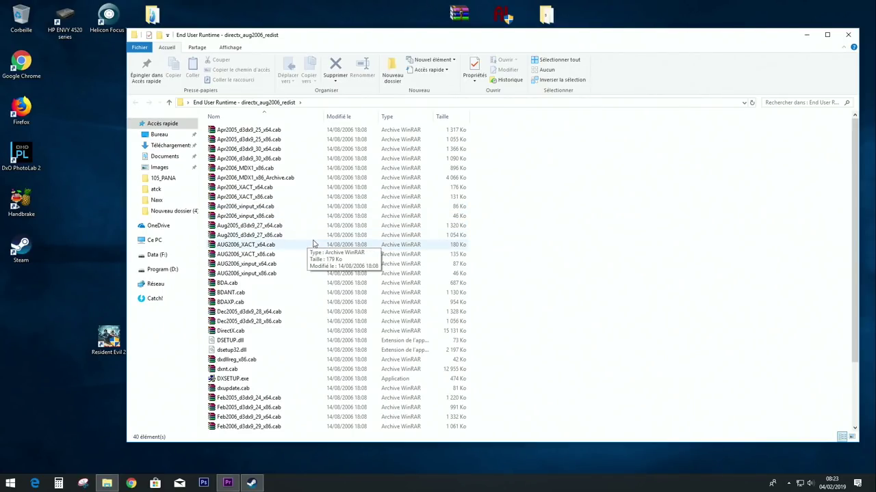
{"action": "scroll", "coordinate": [304, 244], "scroll_direction": "down", "scroll_amount": 3}
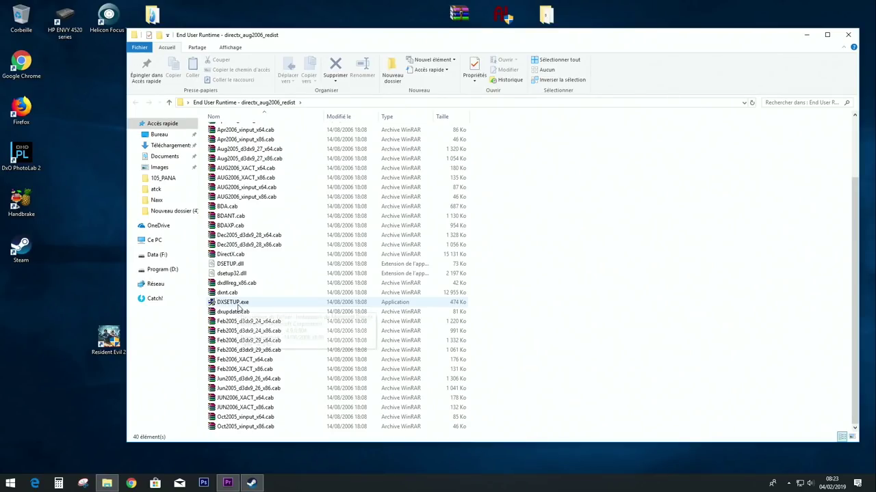
{"action": "left_click", "coordinate": [234, 305]}
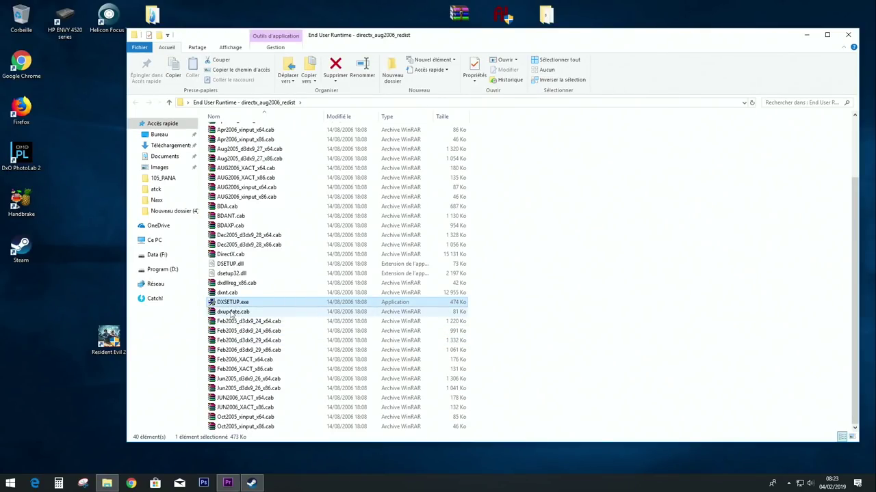
{"action": "scroll", "coordinate": [473, 253], "scroll_direction": "up", "scroll_amount": 3}
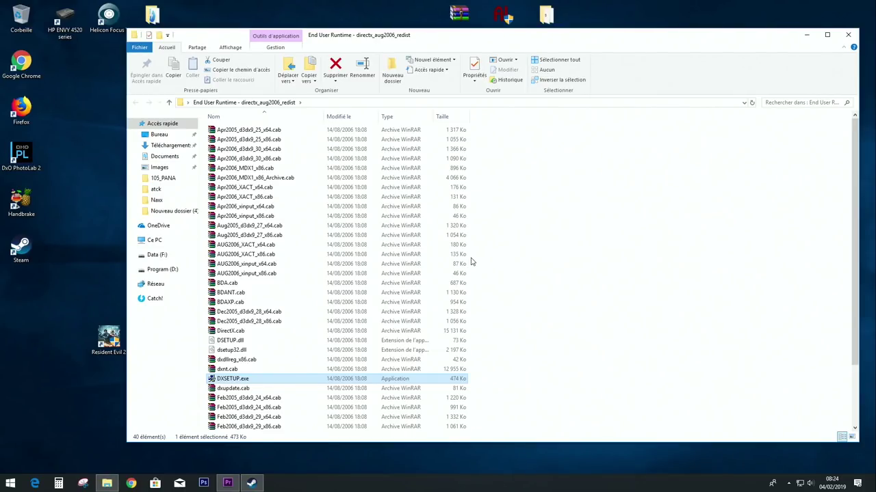
{"action": "left_click", "coordinate": [848, 35]}
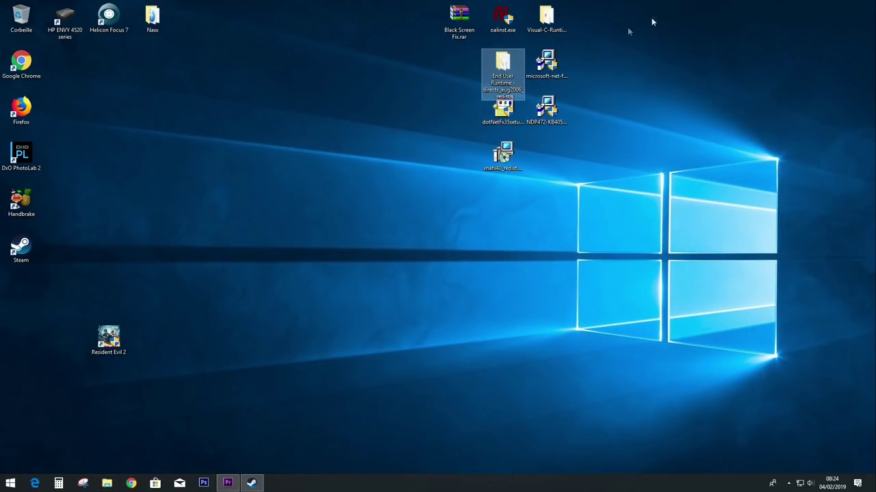
{"action": "left_click_drag", "start_coordinate": [654, 22], "coordinate": [434, 192]}
{"action": "left_click", "coordinate": [613, 276]}
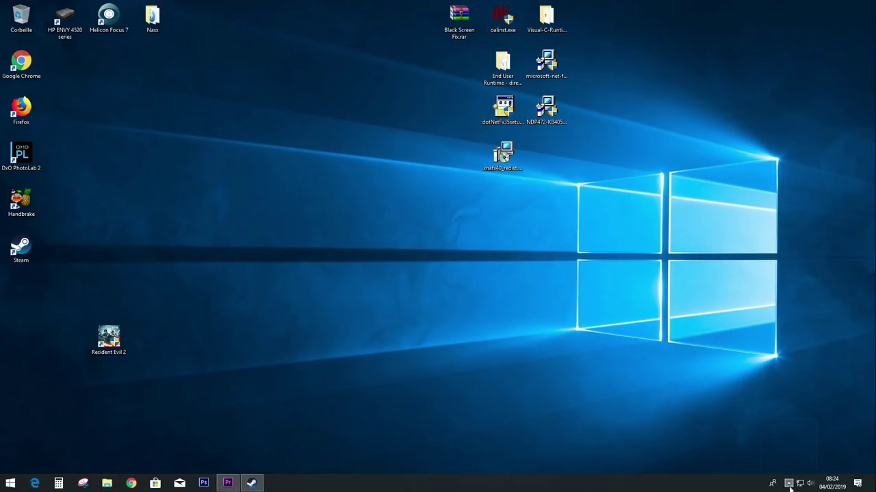
Open NVIDIA GeForce Experience, check for graphics driver updates, and close it
{"action": "left_click", "coordinate": [788, 482]}
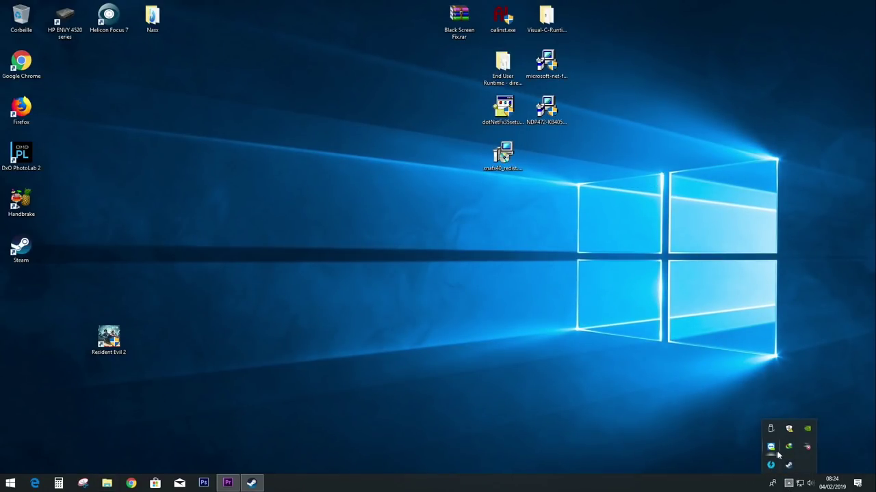
{"action": "right_click", "coordinate": [808, 435]}
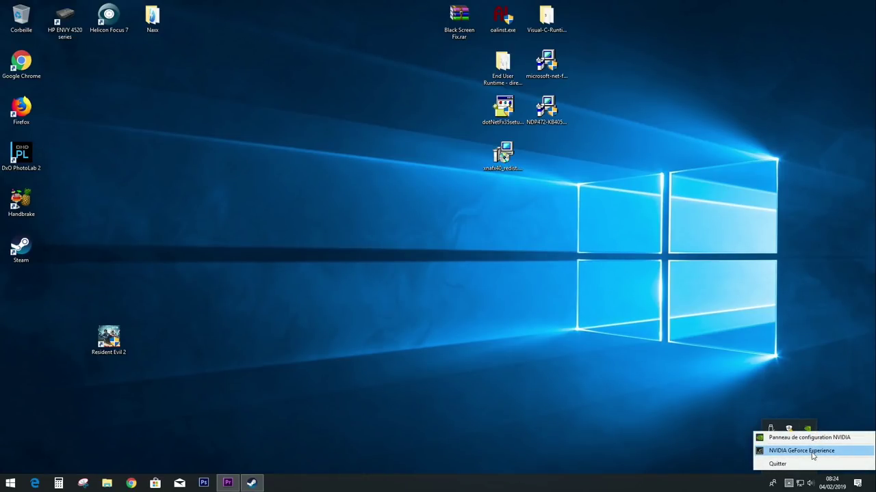
{"action": "left_click", "coordinate": [797, 449]}
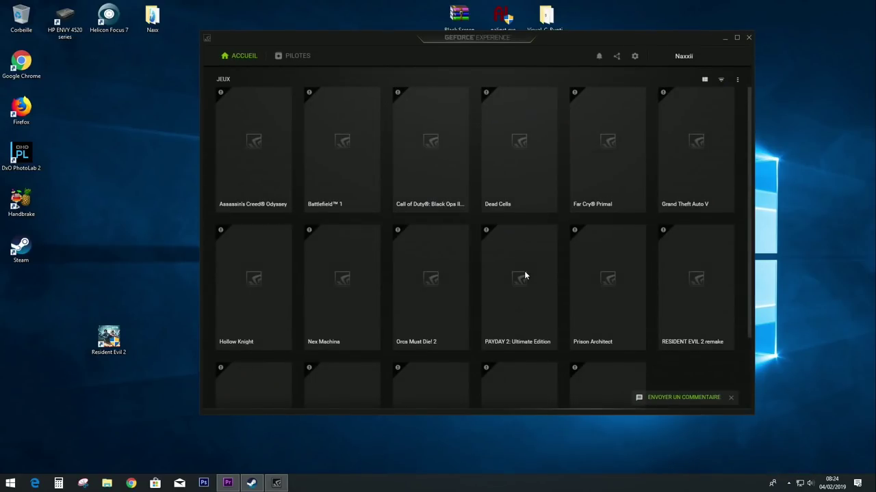
{"action": "left_click", "coordinate": [299, 56]}
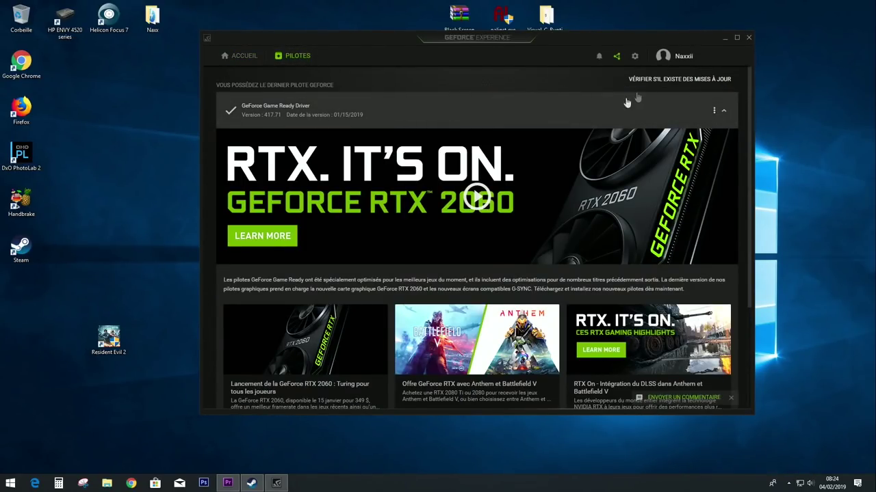
{"action": "left_click", "coordinate": [678, 80]}
{"action": "left_click", "coordinate": [750, 36]}
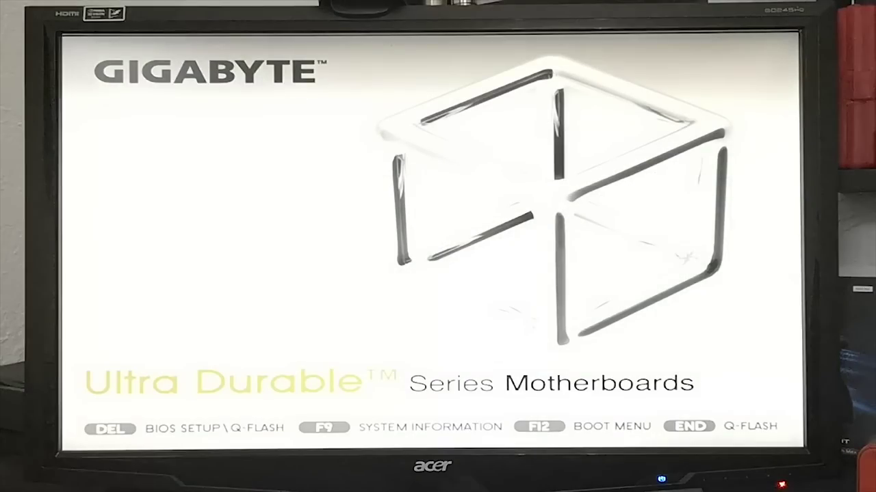
Enter the BIOS setup during startup and set Intel Virtualization Technology to Disabled in the BIOS features
{"action": "key", "text": "Delete"}
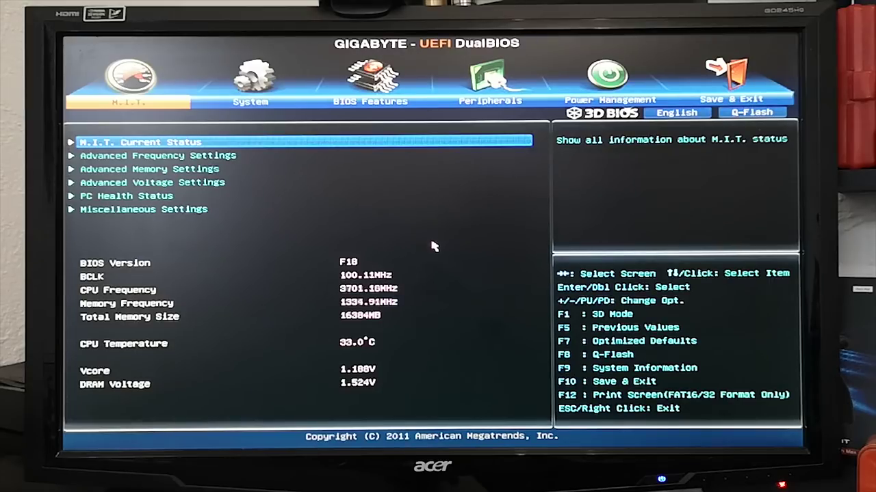
{"action": "left_click", "coordinate": [347, 108]}
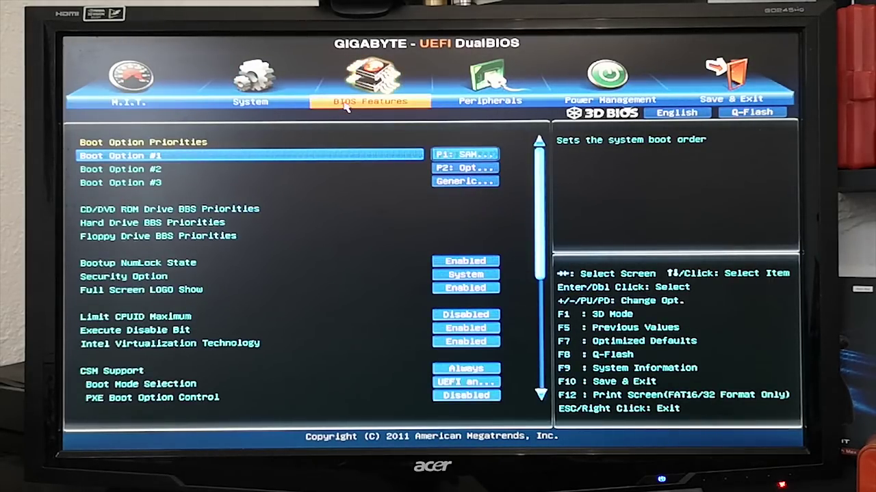
{"action": "left_click", "coordinate": [213, 344]}
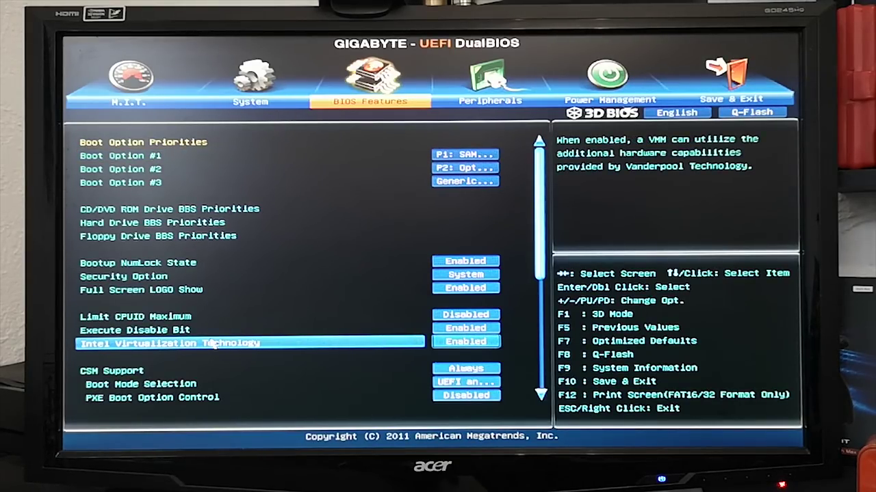
{"action": "double_click", "coordinate": [490, 344]}
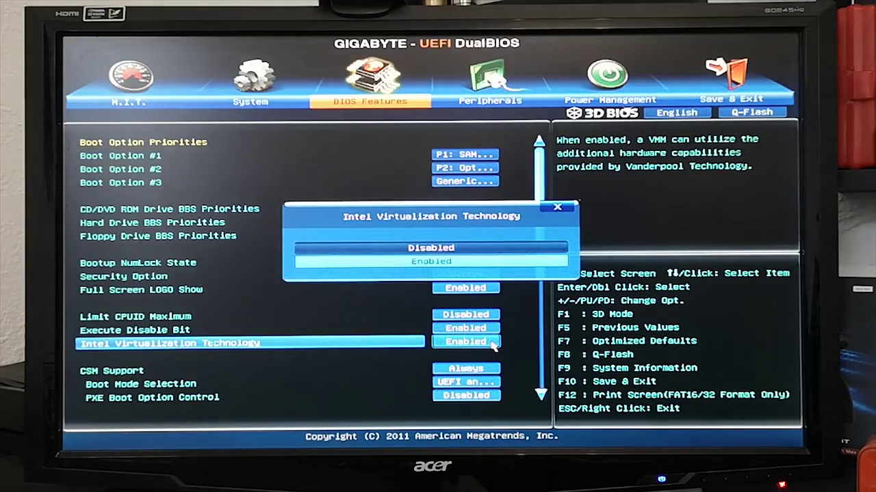
{"action": "left_click", "coordinate": [436, 249]}
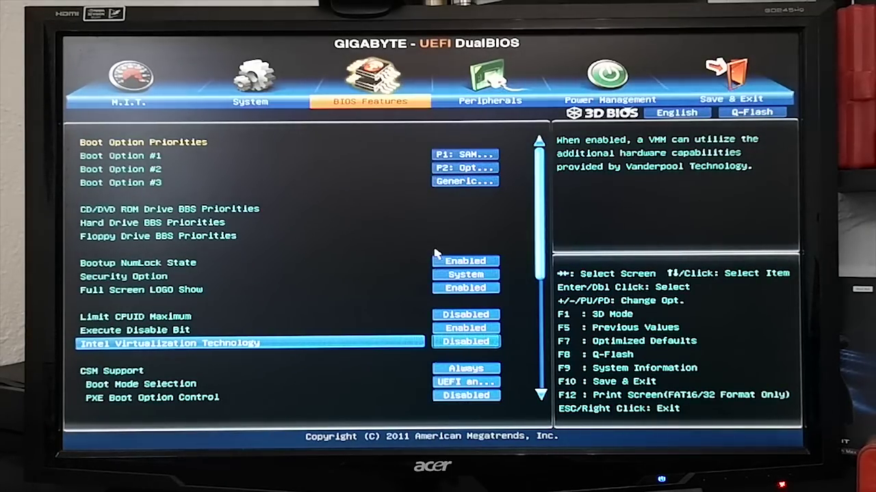
Save the BIOS configuration and exit the setup, confirming the system reset
{"action": "left_click", "coordinate": [730, 89]}
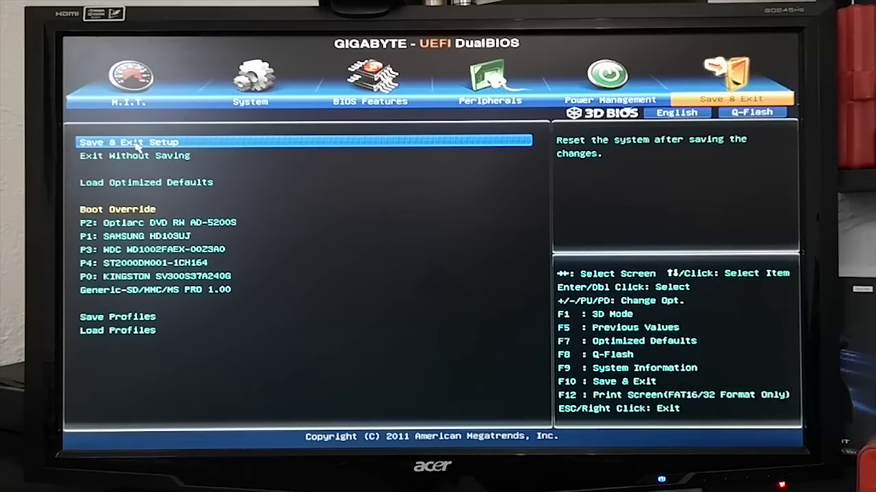
{"action": "double_click", "coordinate": [137, 145]}
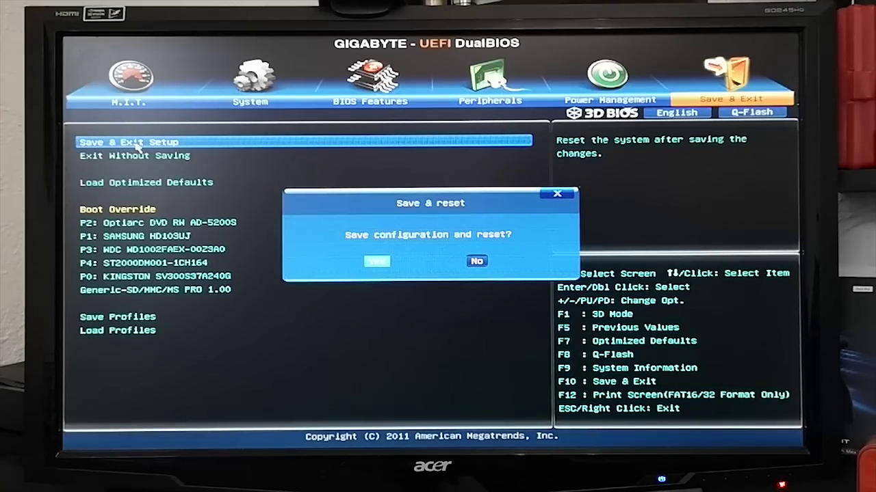
{"action": "left_click", "coordinate": [376, 262]}
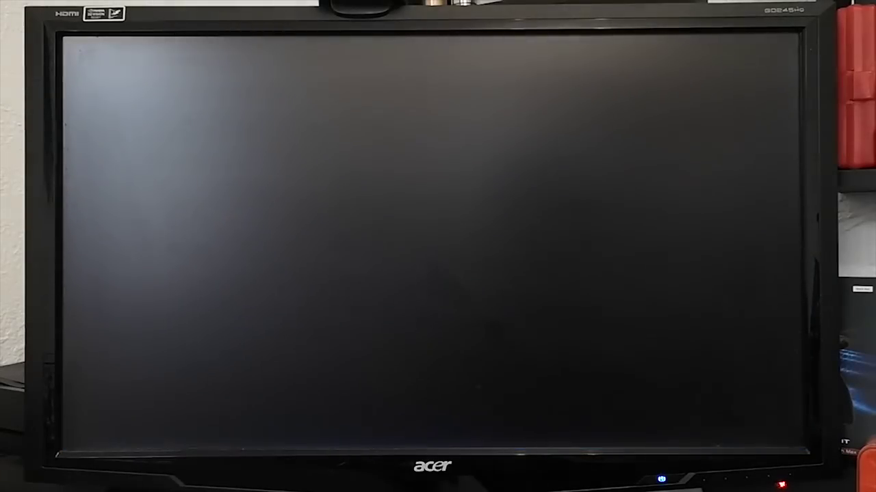